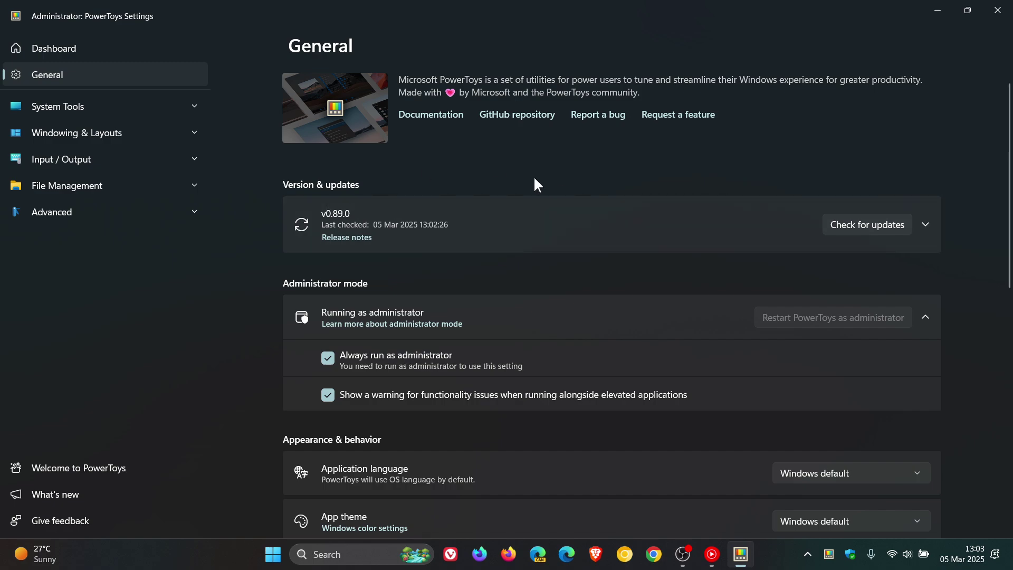
Step: Run an update check and confirm PowerToys v0.89.0 is reported up to date
click(849, 223)
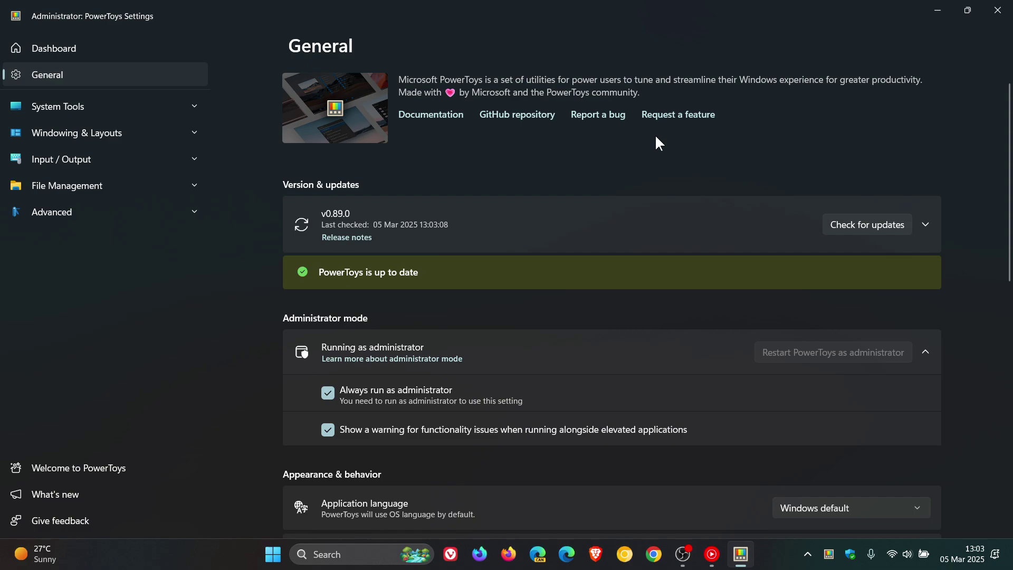
Step: Go to the Dashboard and open the Advanced Paste module's settings page
click(95, 50)
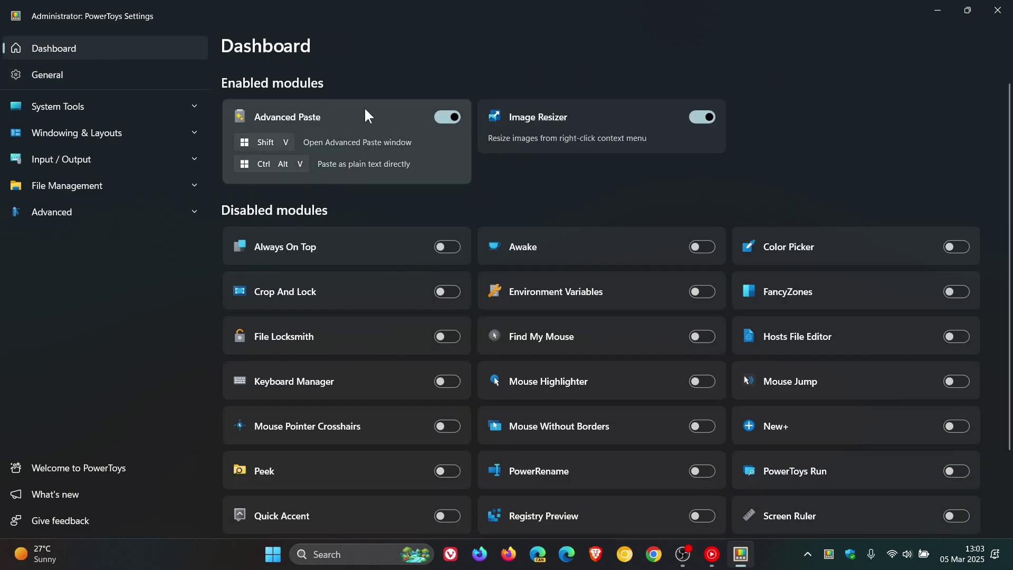
click(363, 127)
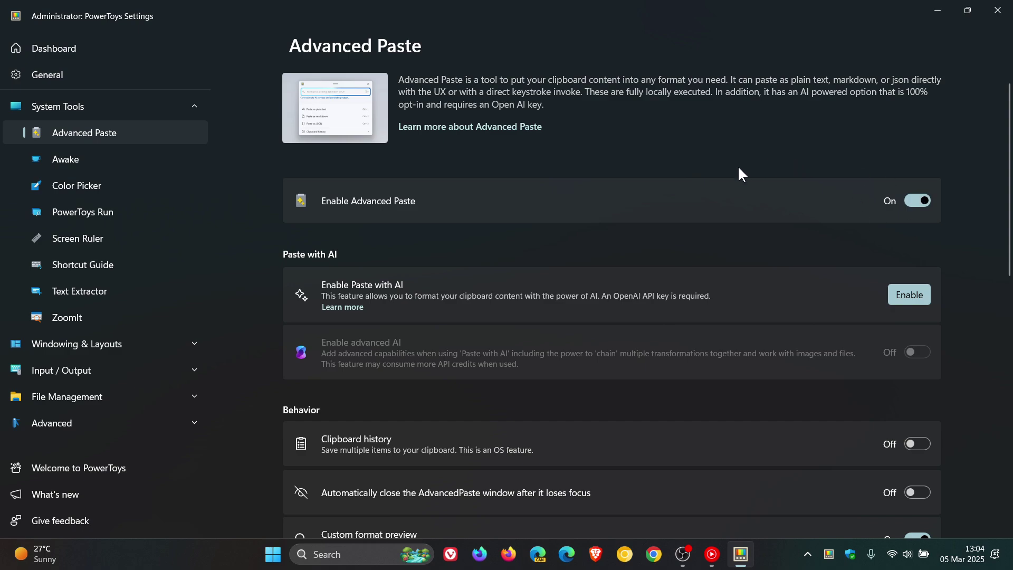
Step: Inspect the Transcode to .mp3 activation shortcut without changes, then minimize PowerToys Settings
scroll(739, 168, down, 10)
scroll(739, 168, down, 3)
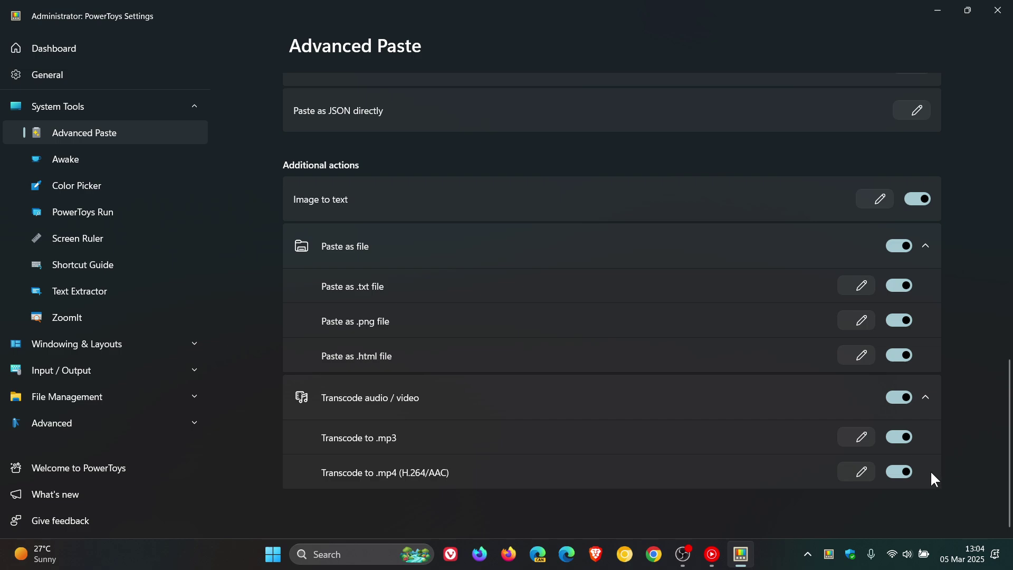
click(862, 438)
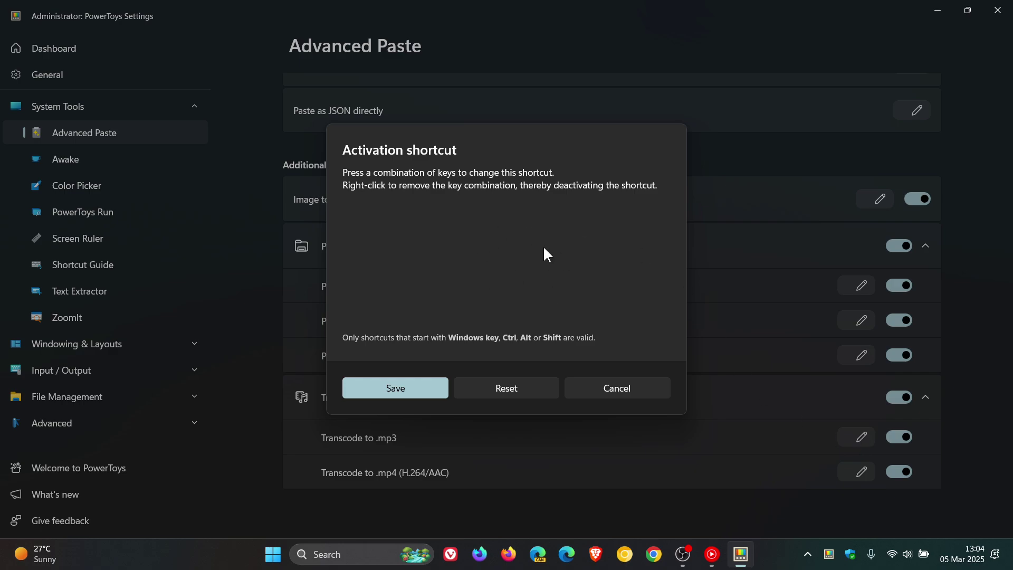
click(620, 393)
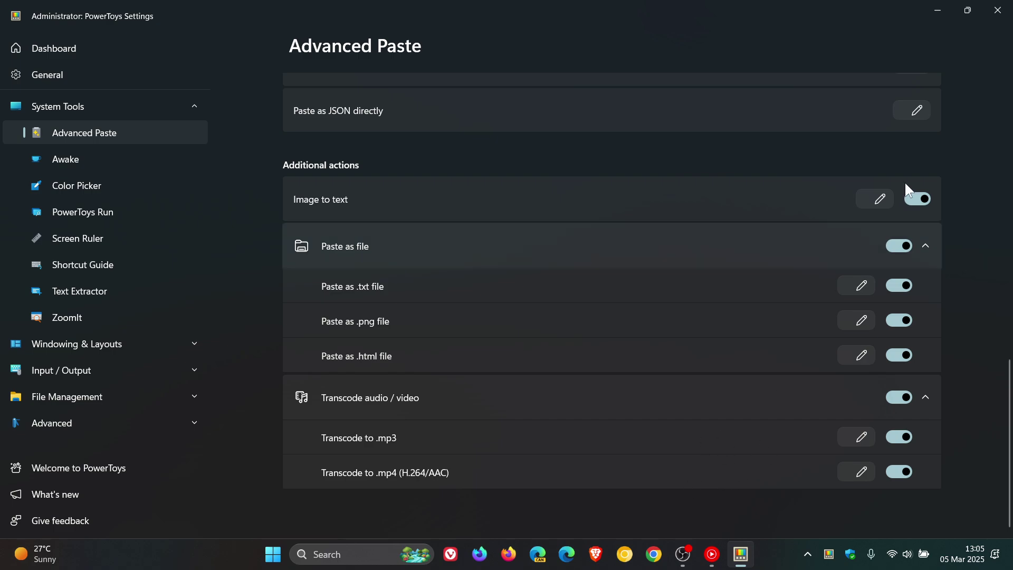
click(938, 12)
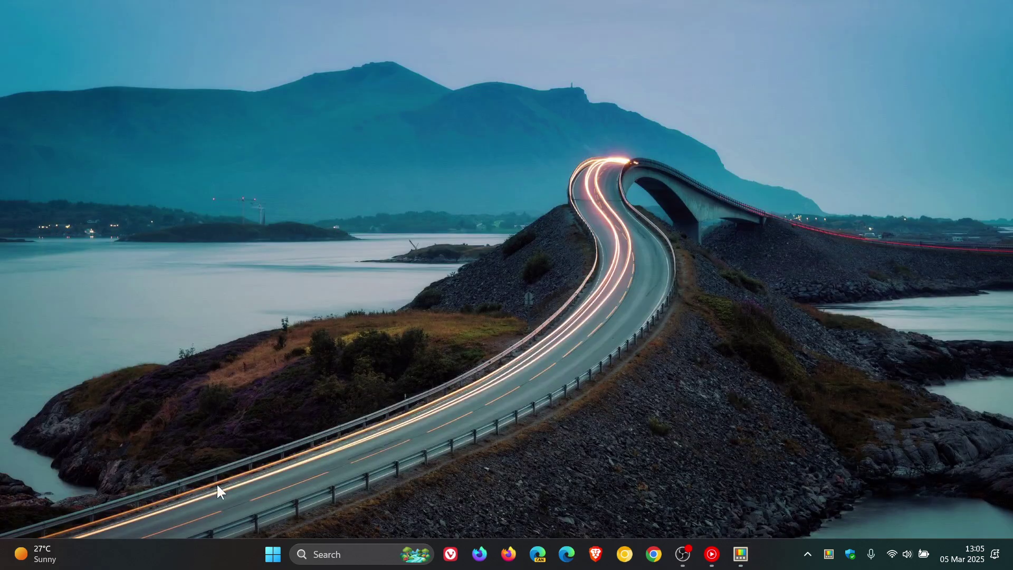
click(273, 554)
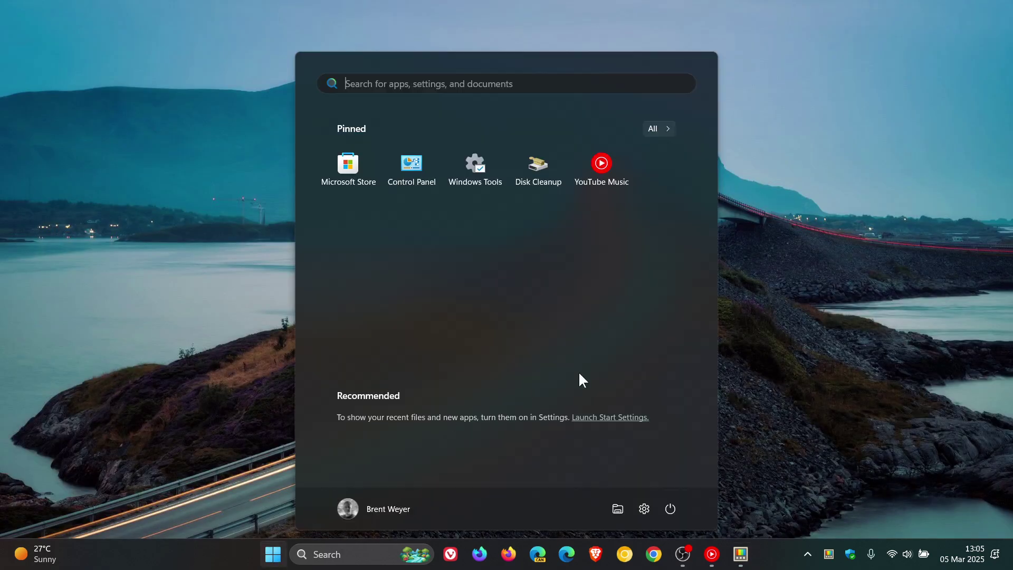
click(617, 507)
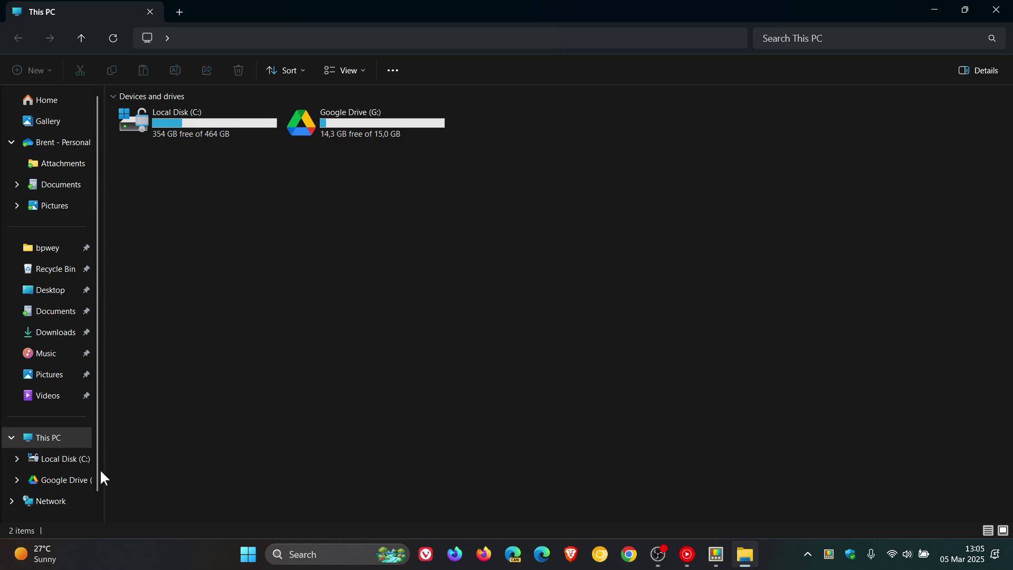
click(74, 341)
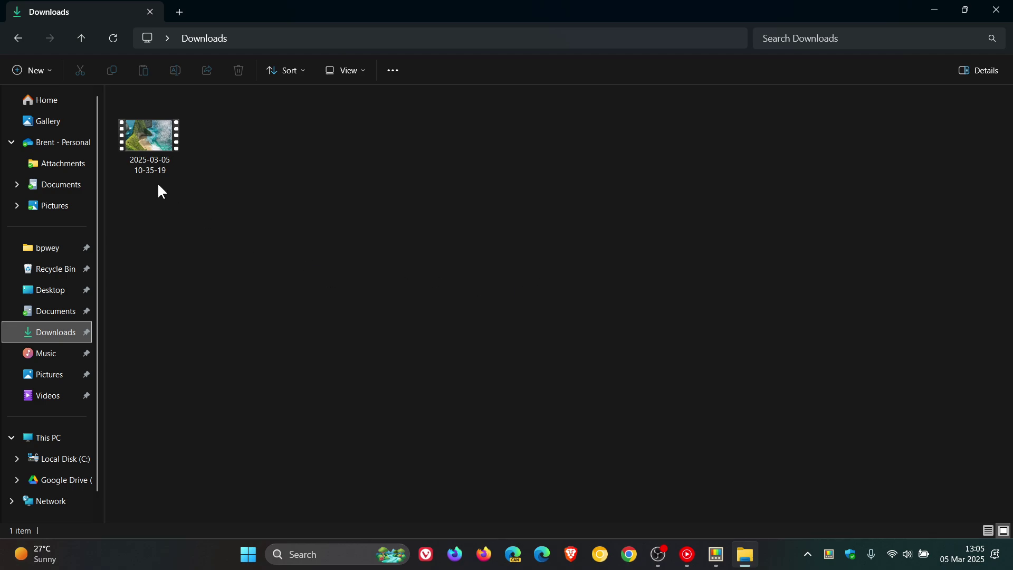
click(140, 144)
right_click(140, 143)
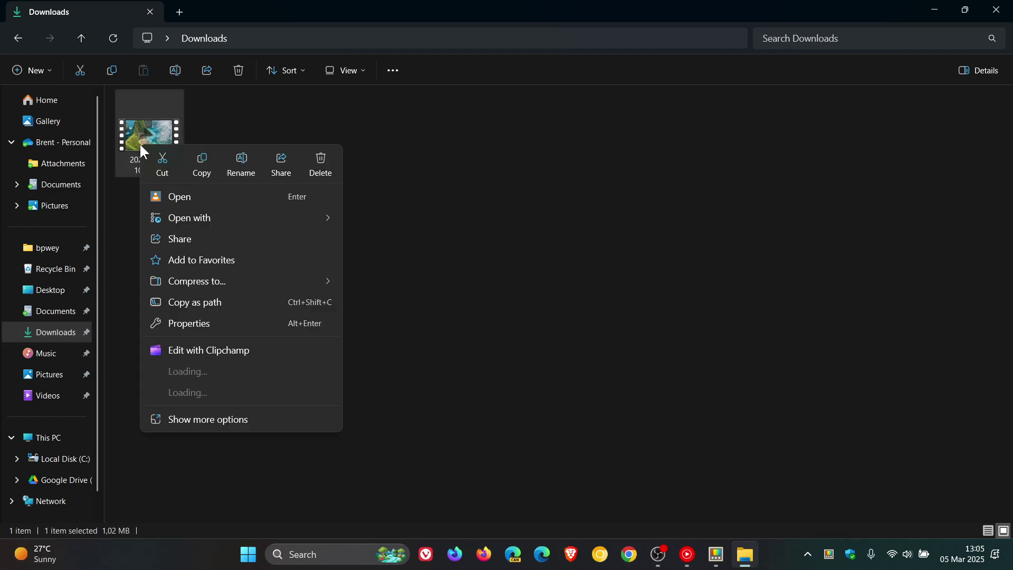
click(204, 172)
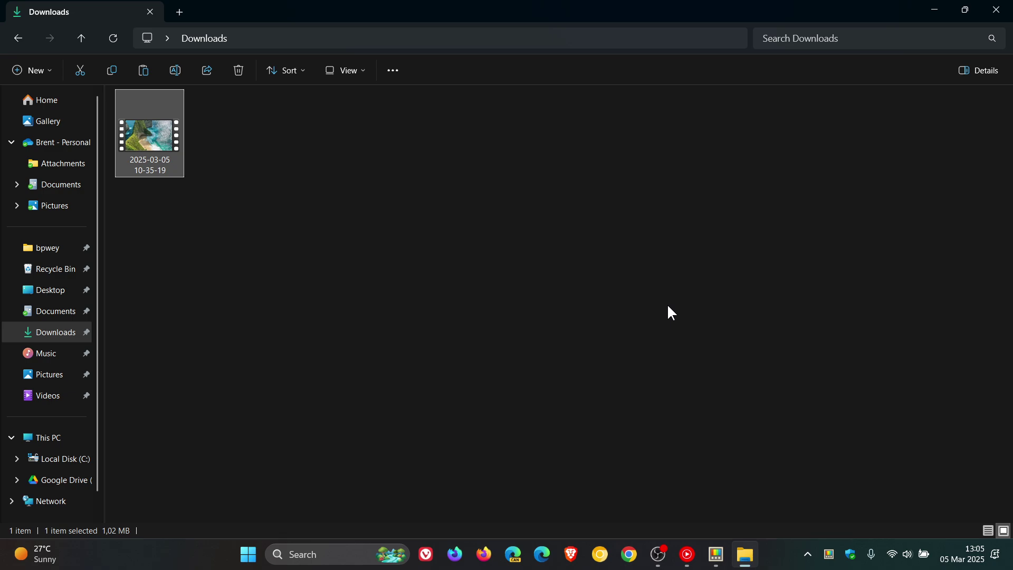
Step: Paste the clipboard video into Downloads as a 95,6 KB MP3 using Advanced Paste's Transcode to .mp3
key(super+shift+v)
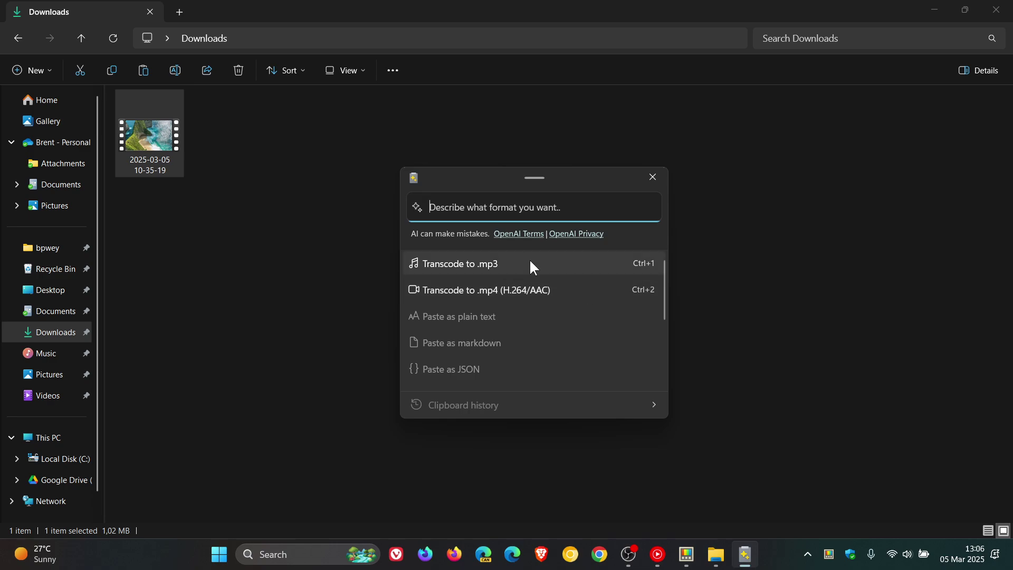
click(532, 264)
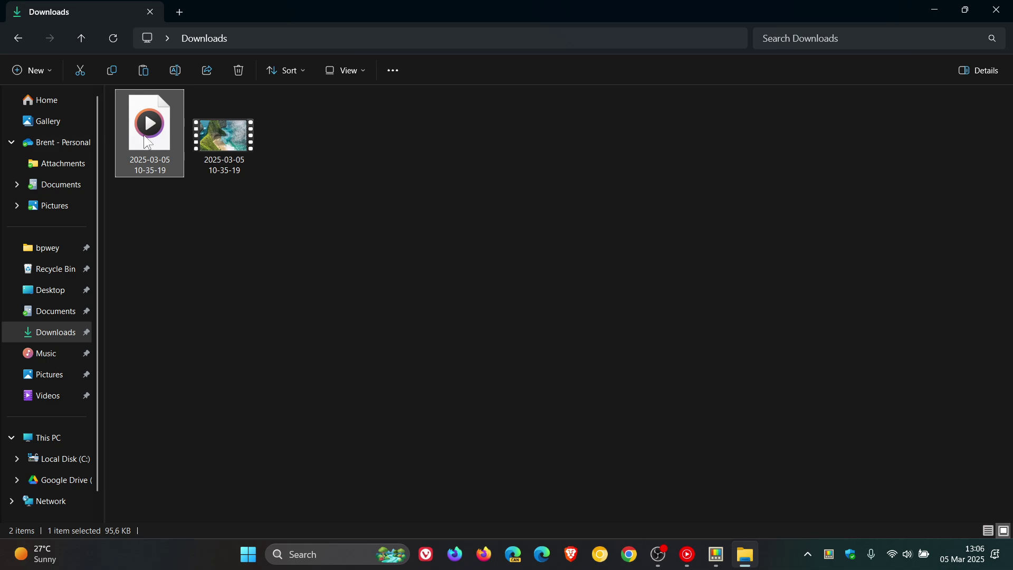
mouse_move(144, 135)
right_click(235, 137)
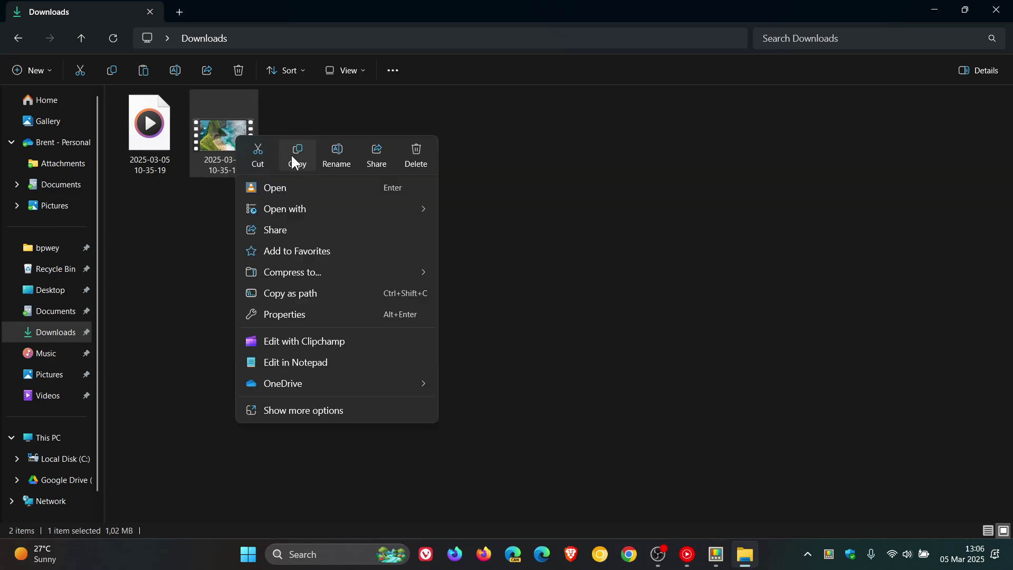
click(293, 154)
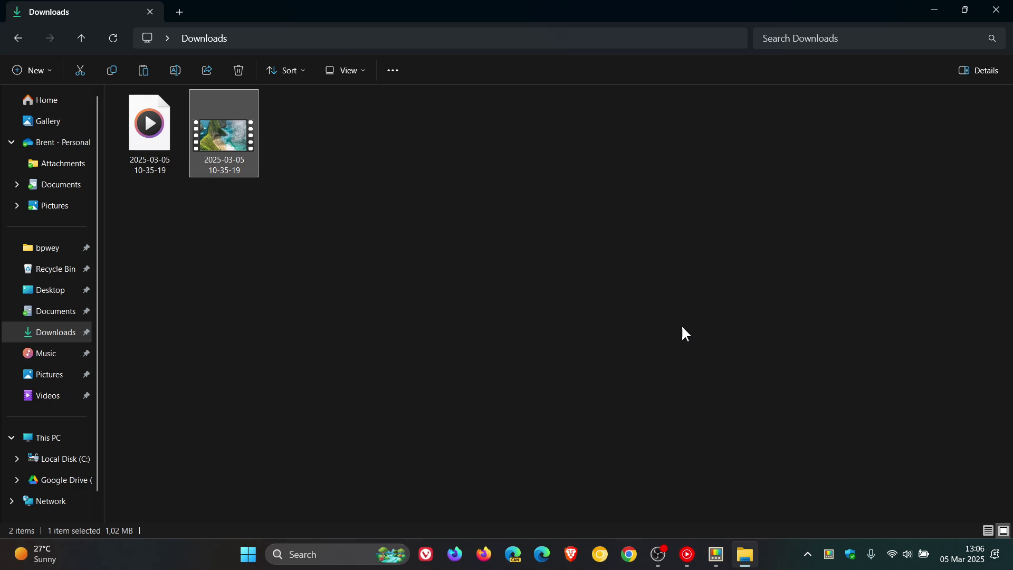
key(super+shift+v)
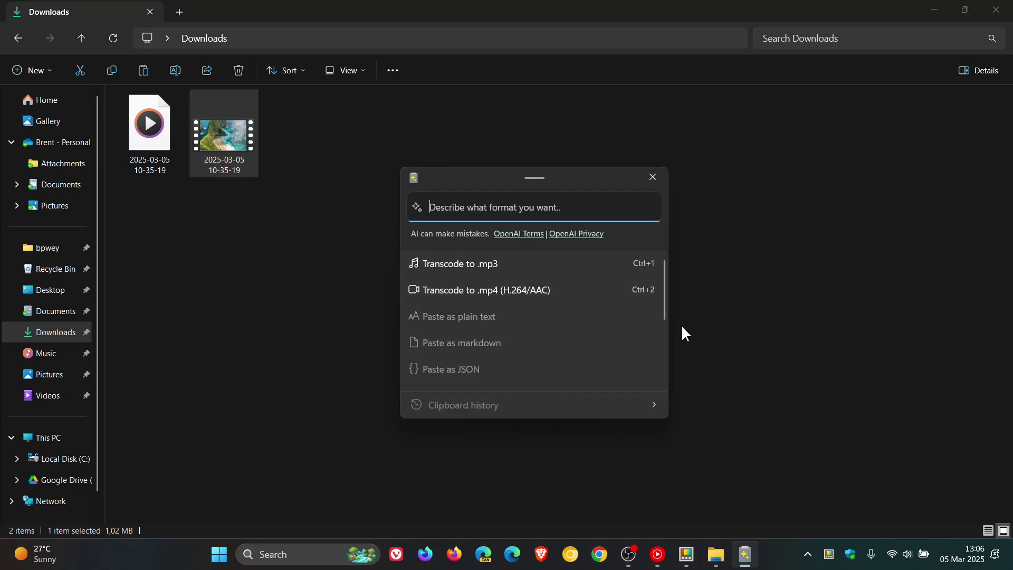
click(530, 293)
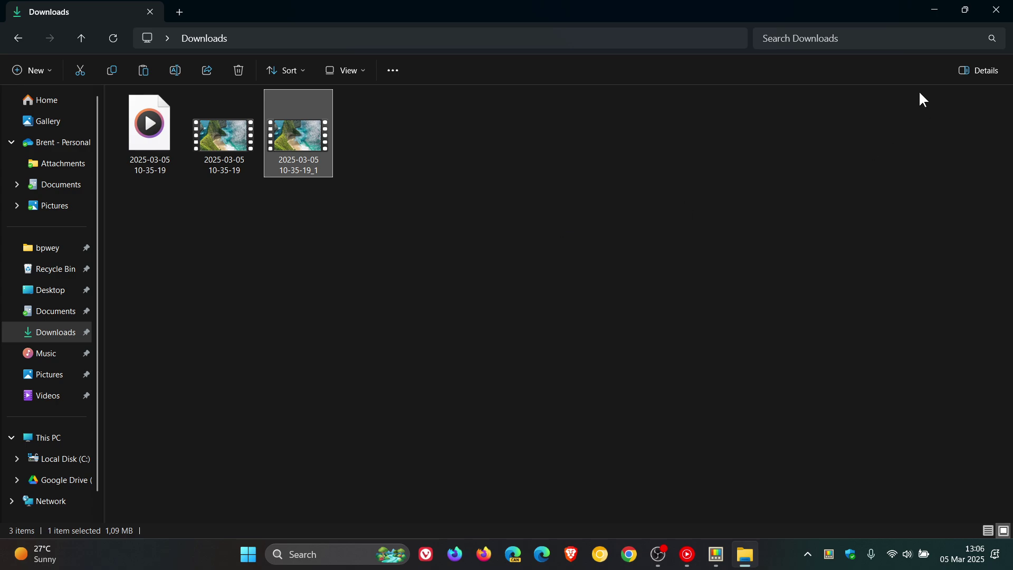
Step: Minimize File Explorer, restore PowerToys Settings from the taskbar, and show the General page
click(935, 10)
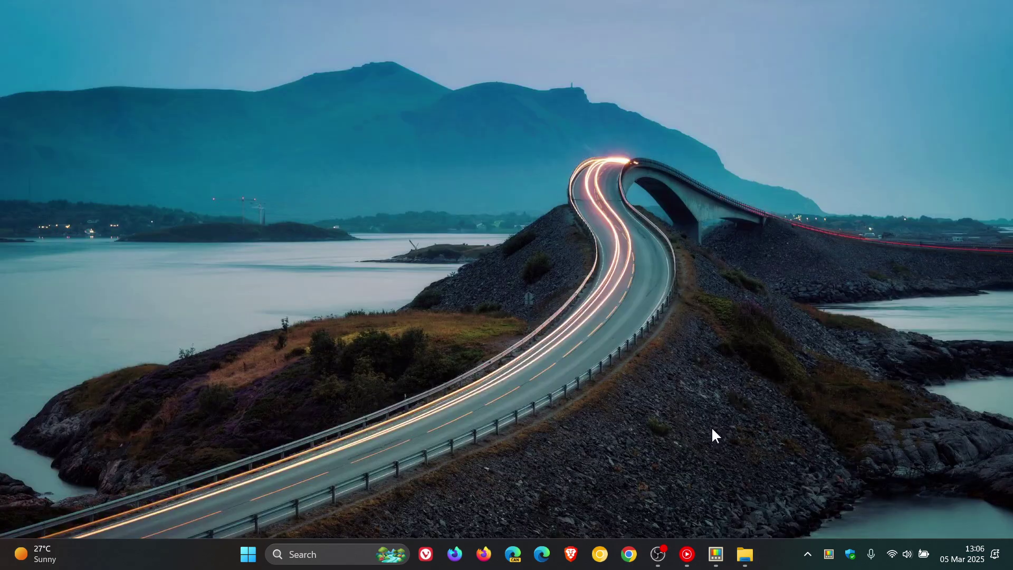
click(717, 555)
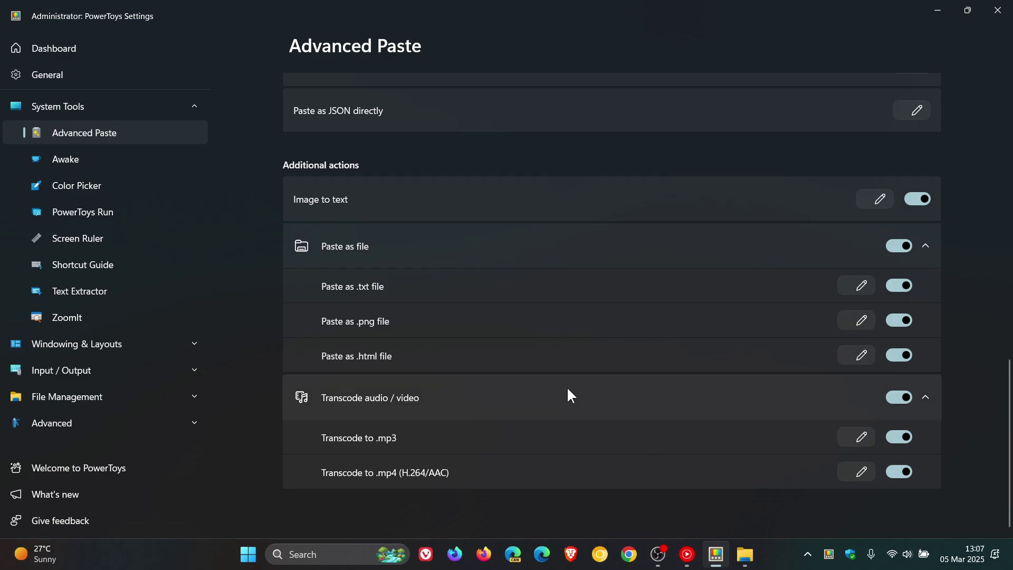
click(98, 78)
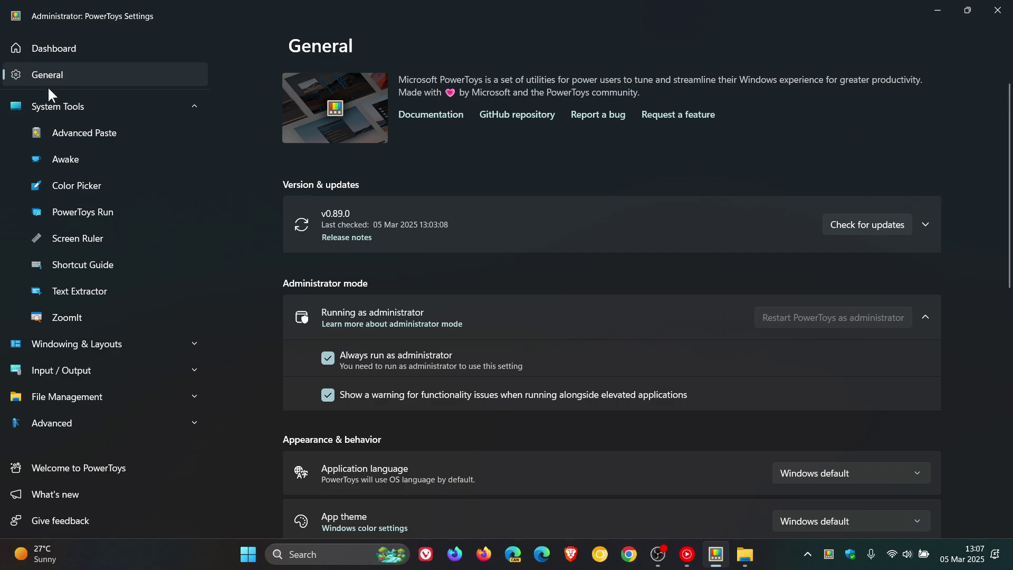
Step: Expand Windowing & Layouts in the navigation and recheck for updates, still v0.89.0
click(85, 345)
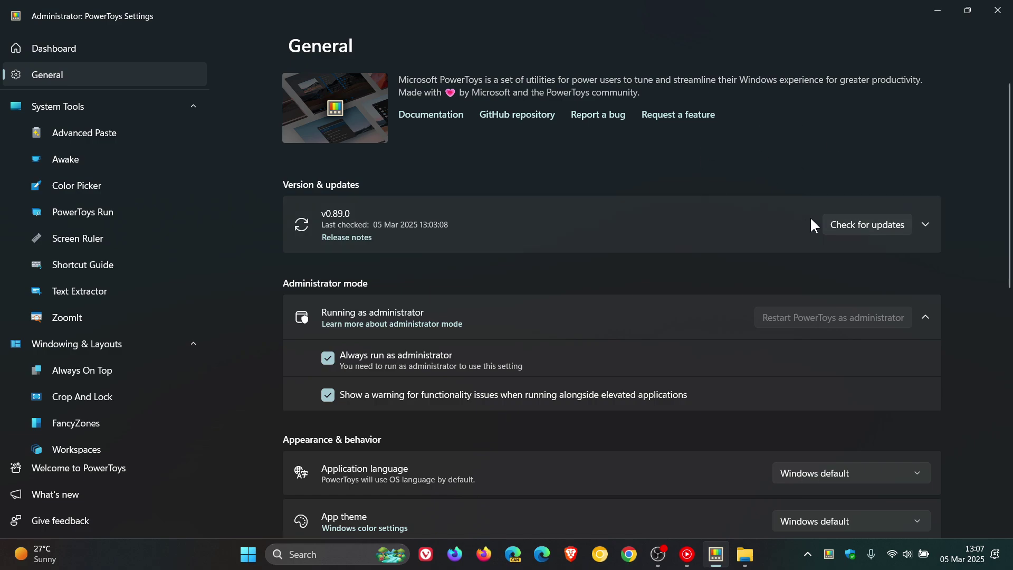
click(853, 226)
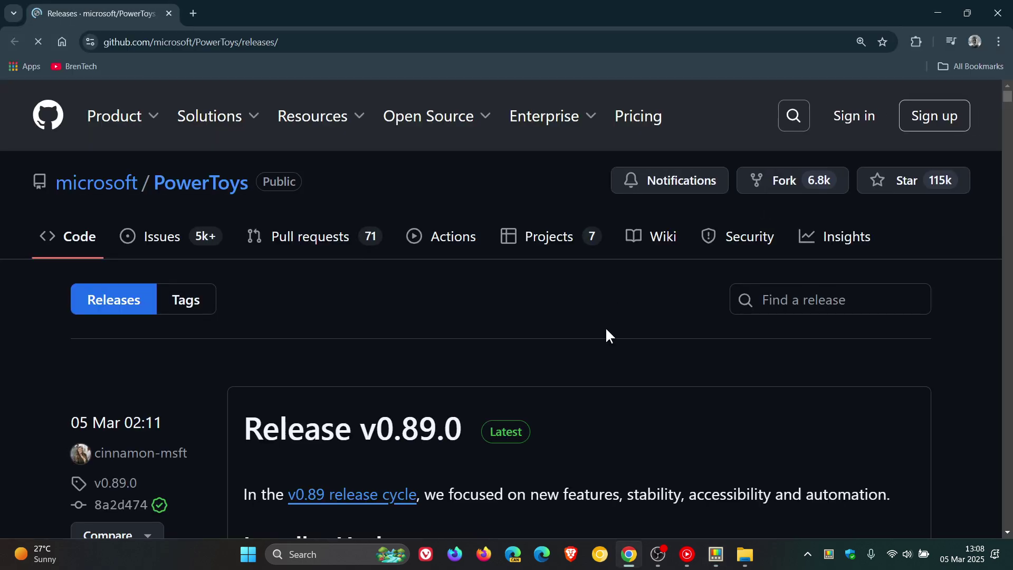
Step: Read through the v0.89.0 release notes on GitHub, then close Chrome
scroll(606, 335, down, 10)
scroll(616, 272, down, 20)
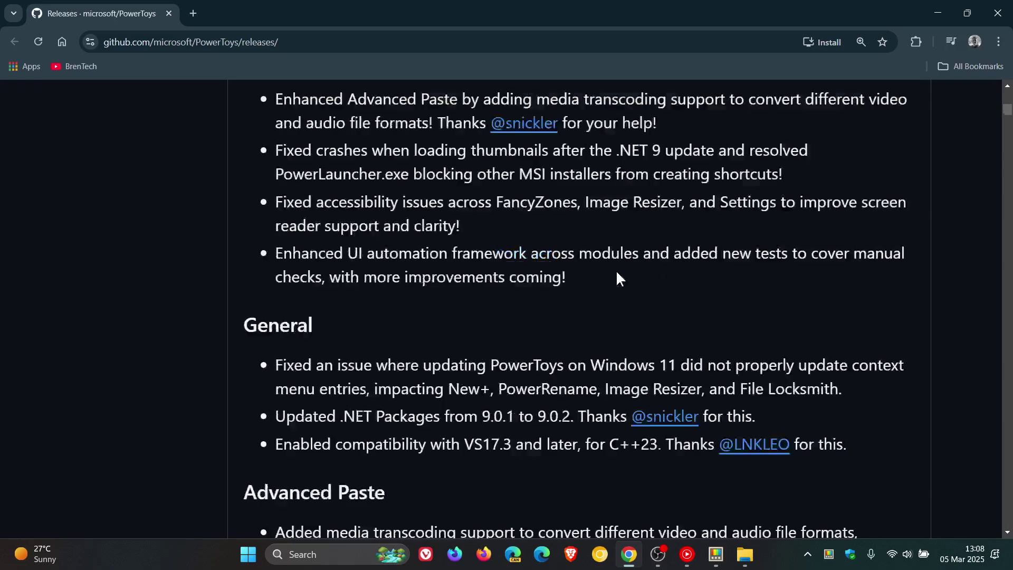
scroll(616, 270, down, 18)
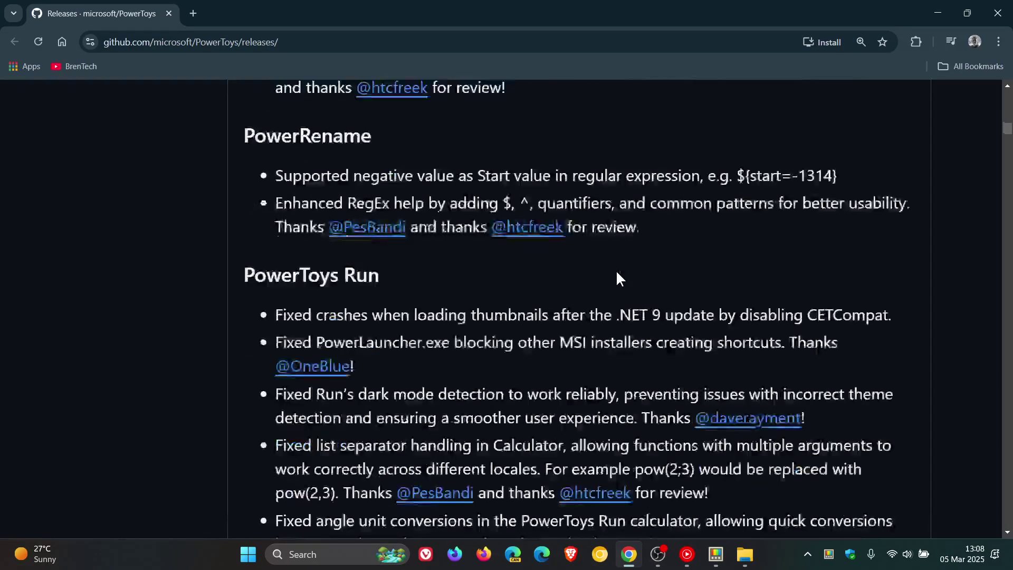
click(1001, 17)
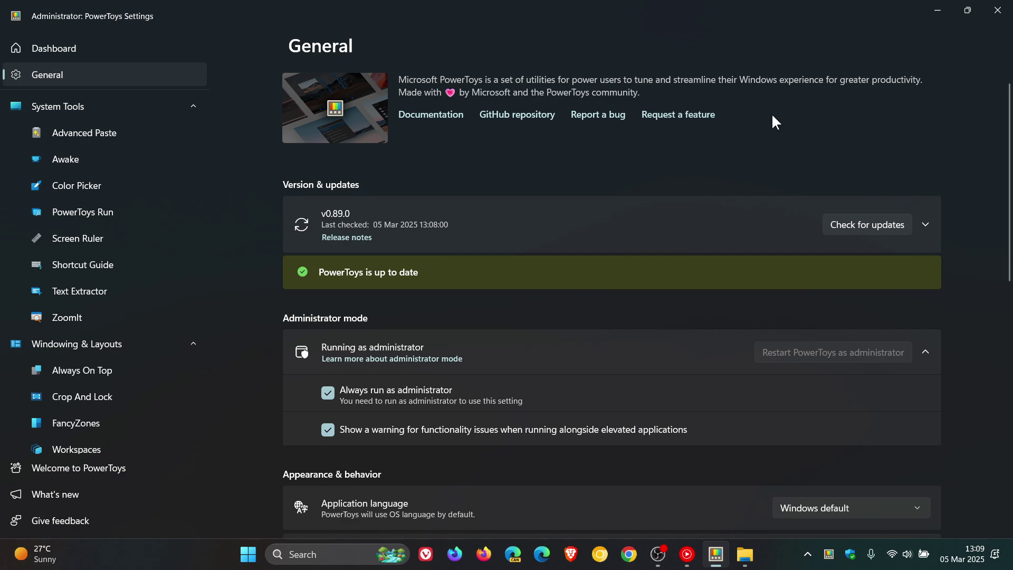
Step: Minimize the PowerToys Settings window to leave the desktop showing
click(939, 10)
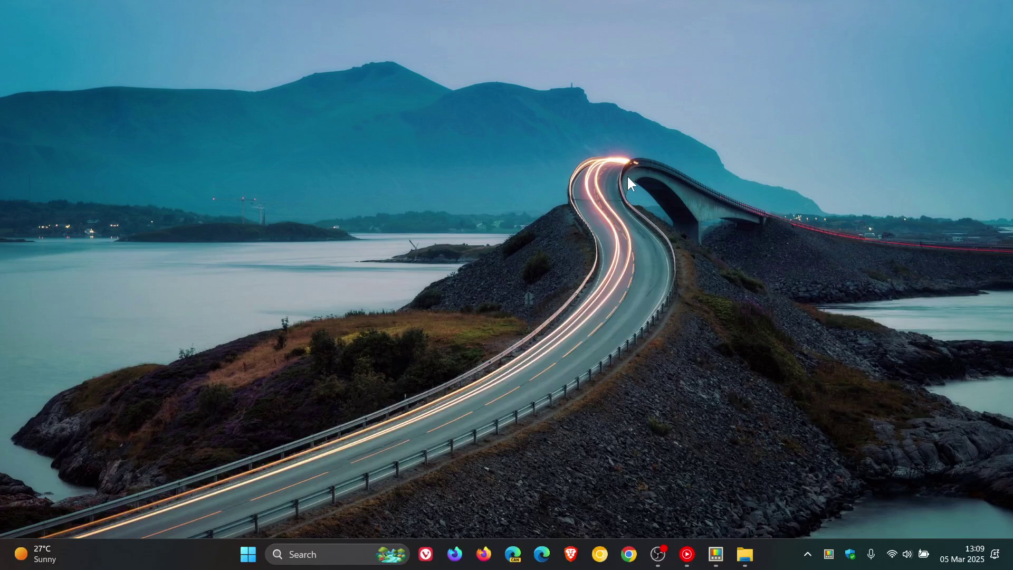